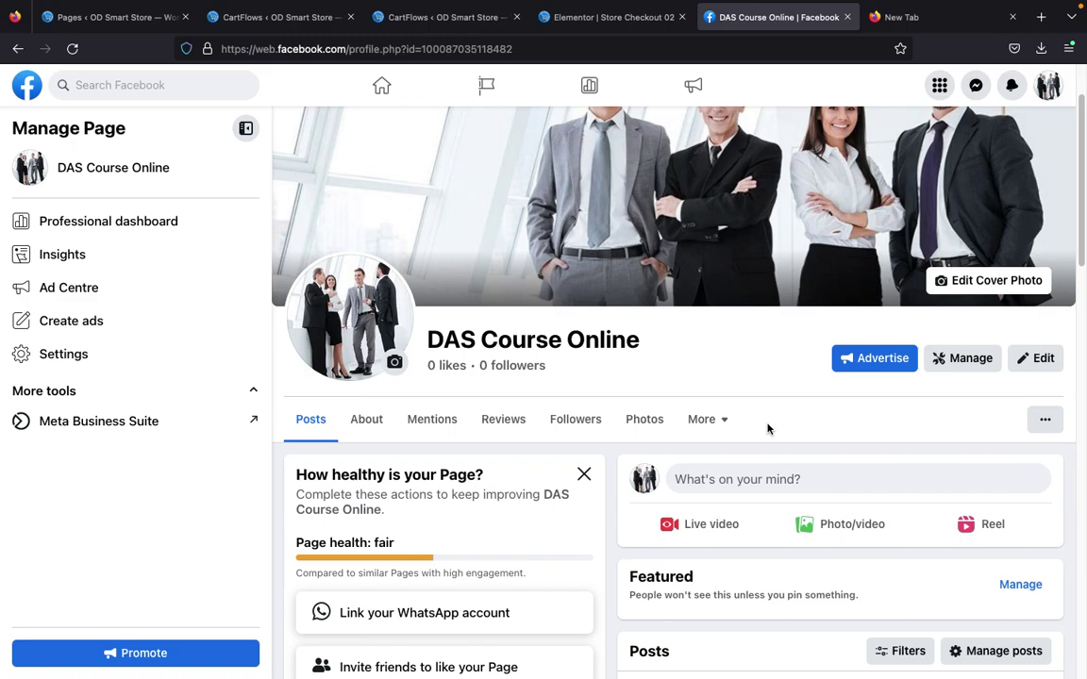
# Go to Settings & privacy > Settings > Privacy > Public posts for the Page's post filters and tools.
pyautogui.hotkey('ctrl', 'Left')
pyautogui.click(1050, 88)
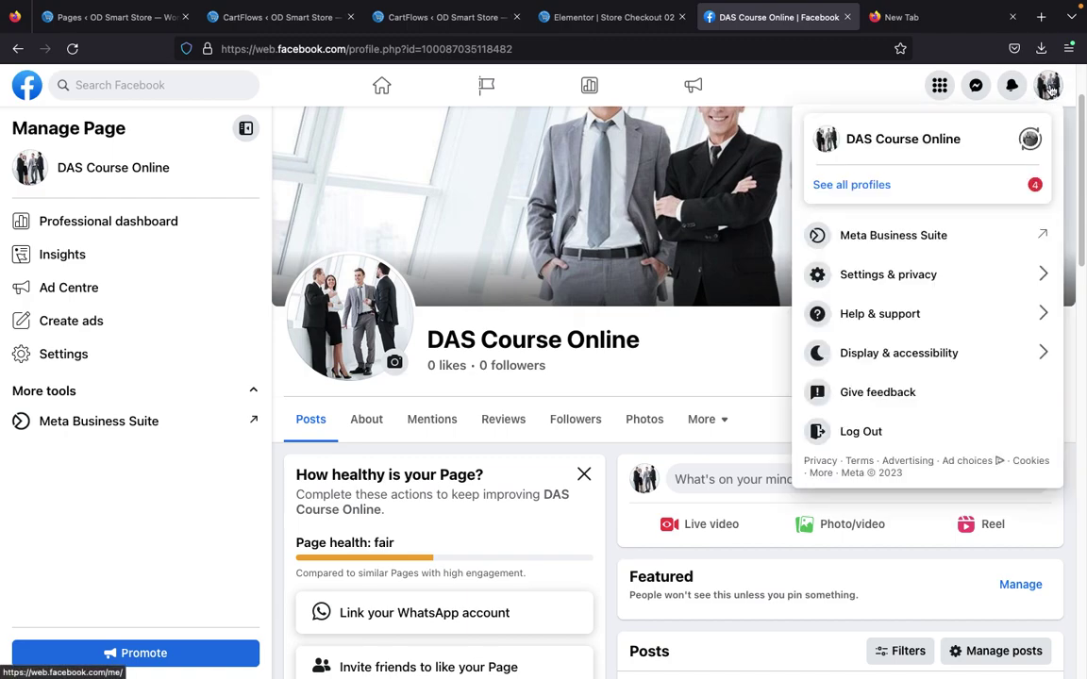
pyautogui.click(898, 277)
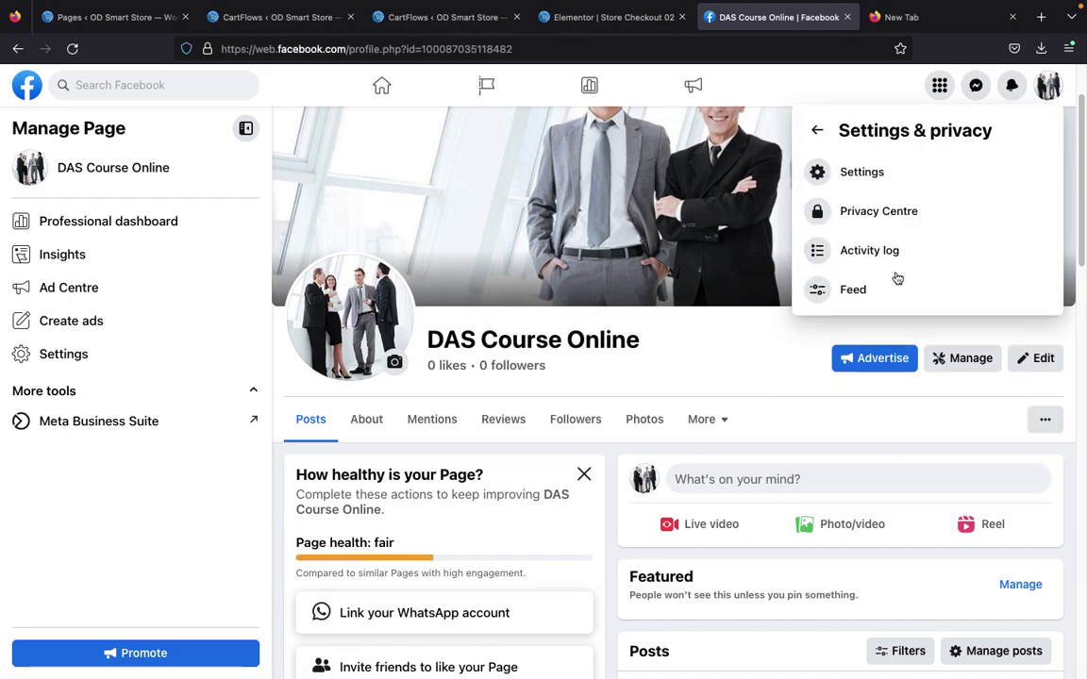
pyautogui.click(866, 175)
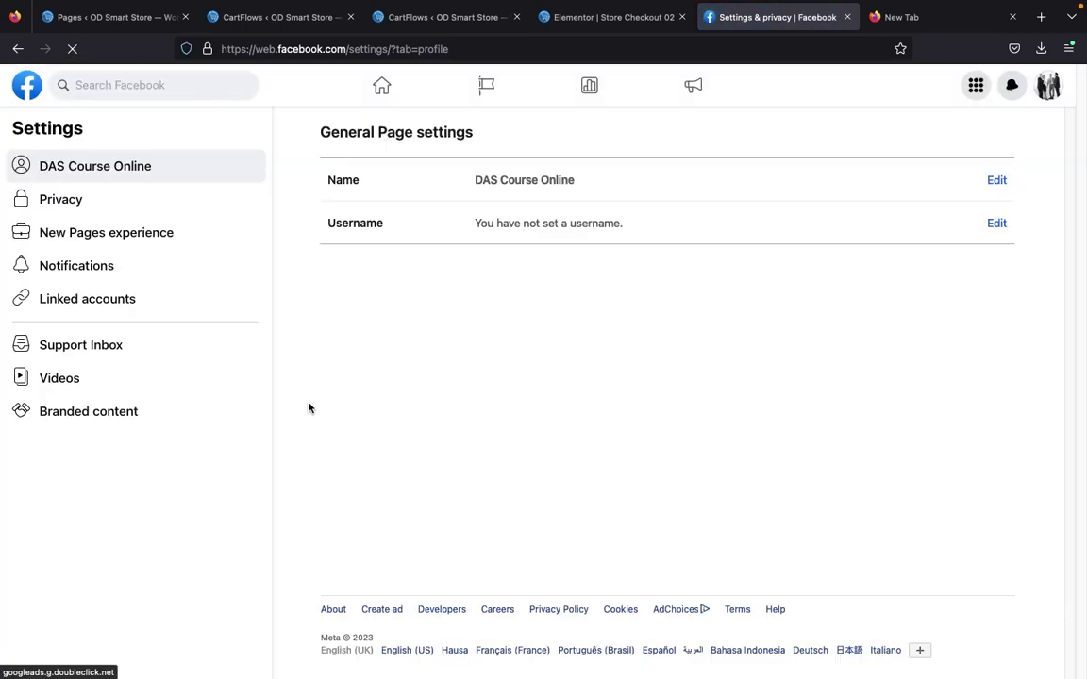
pyautogui.click(44, 203)
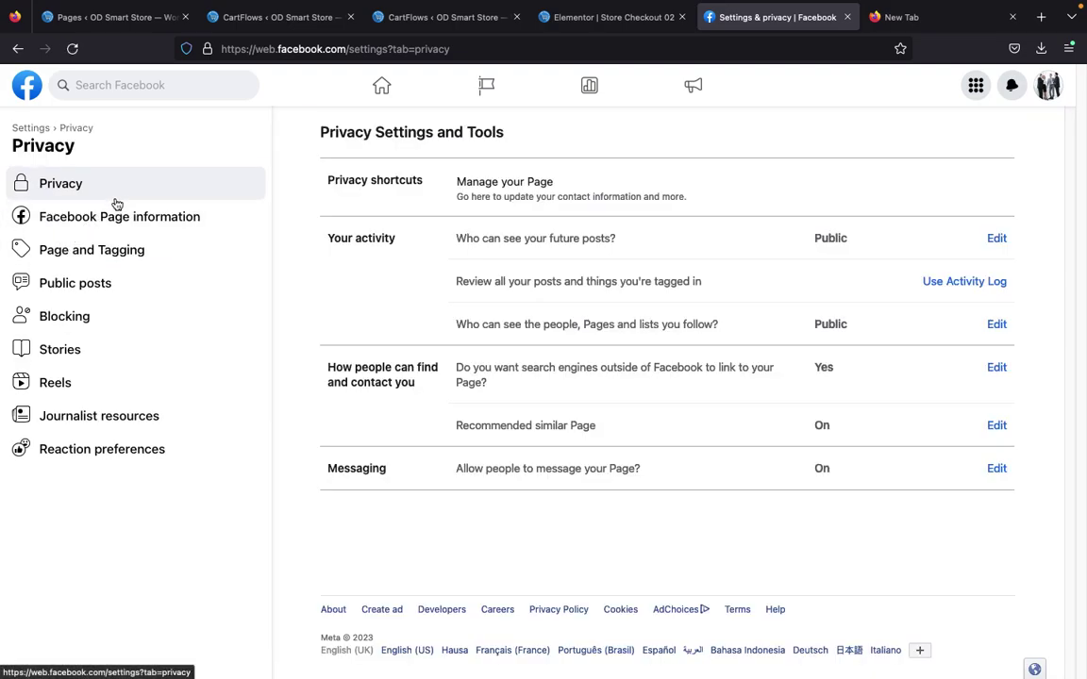
pyautogui.click(98, 287)
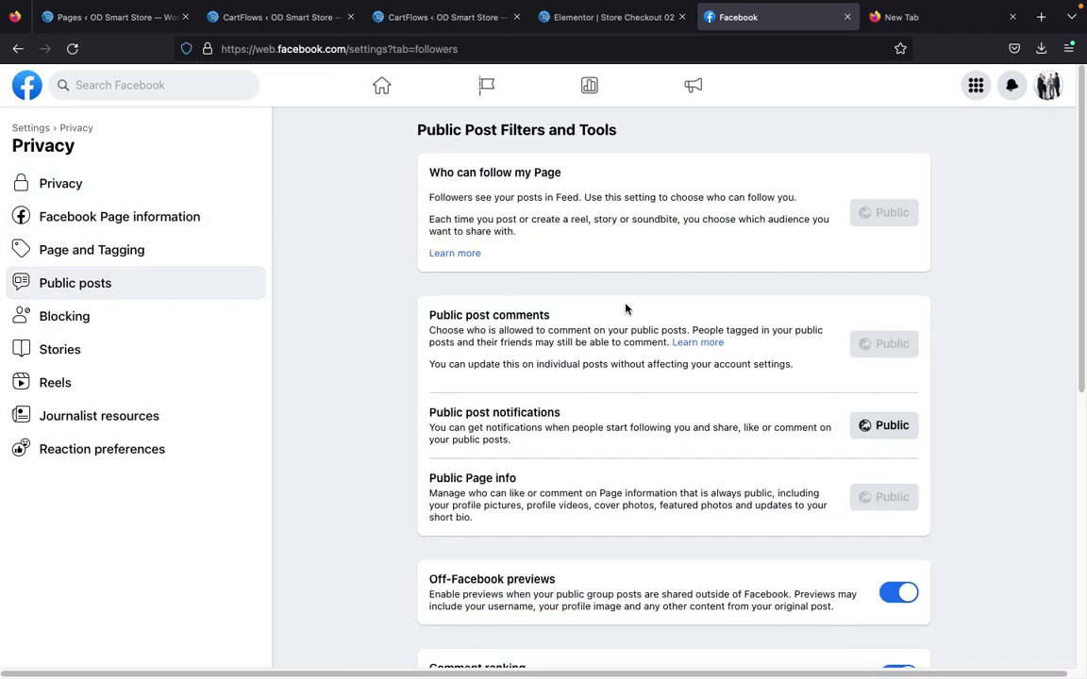
# Under Content moderation, expand 'Hide comments containing certain words from your Page' and focus its keyword box.
pyautogui.scroll(-8, 635, 316)
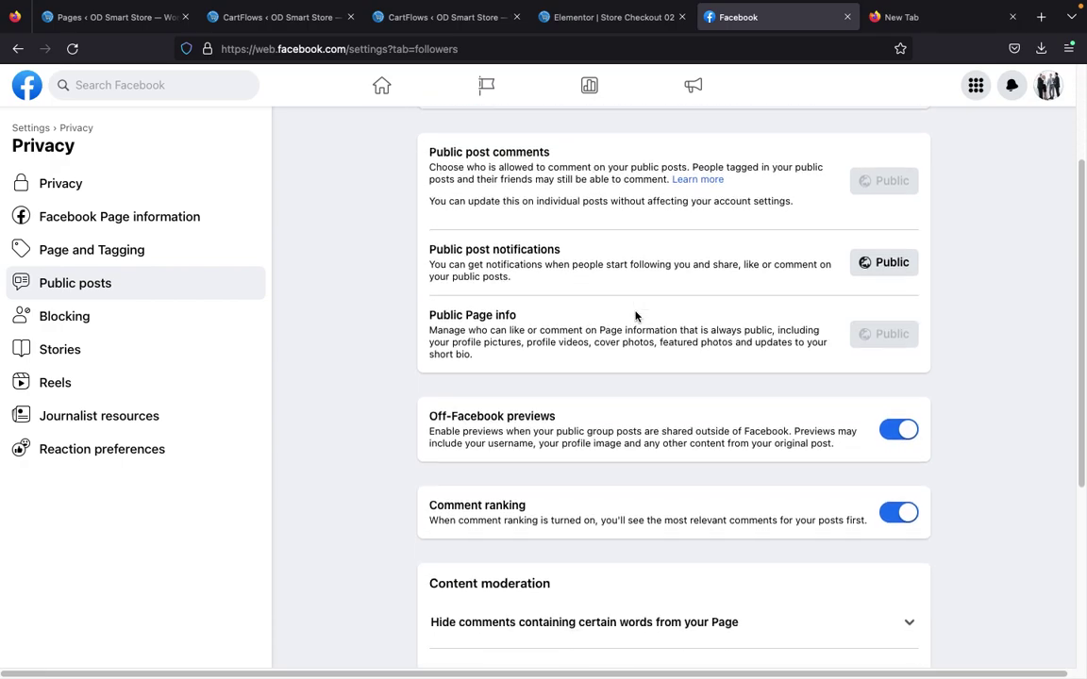
pyautogui.scroll(-1, 635, 313)
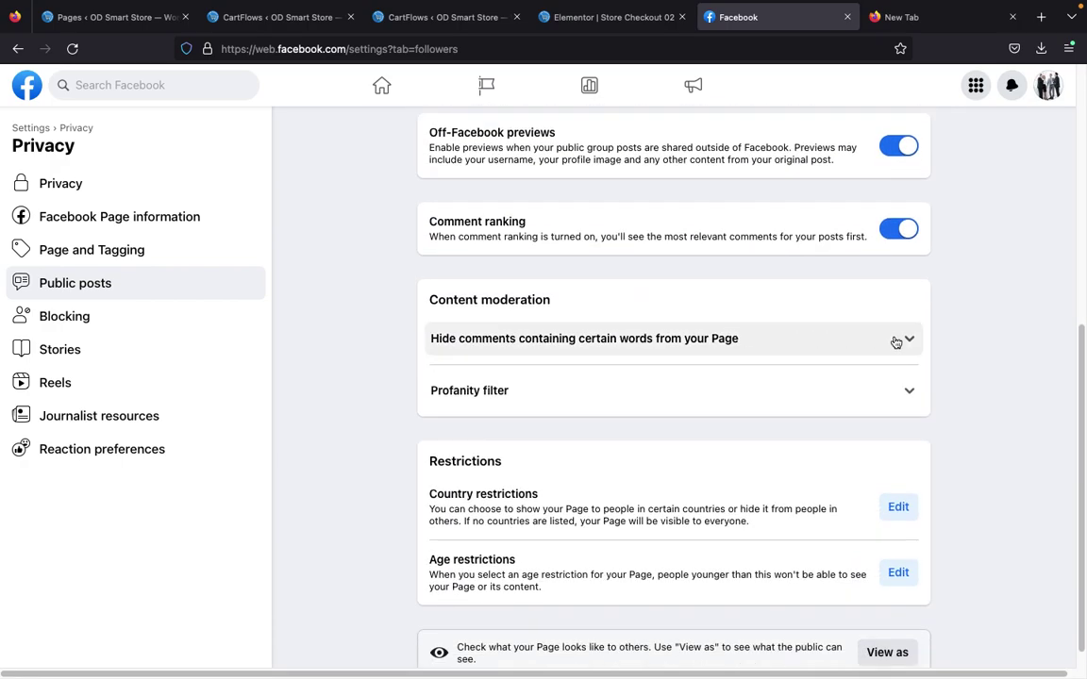
pyautogui.click(909, 339)
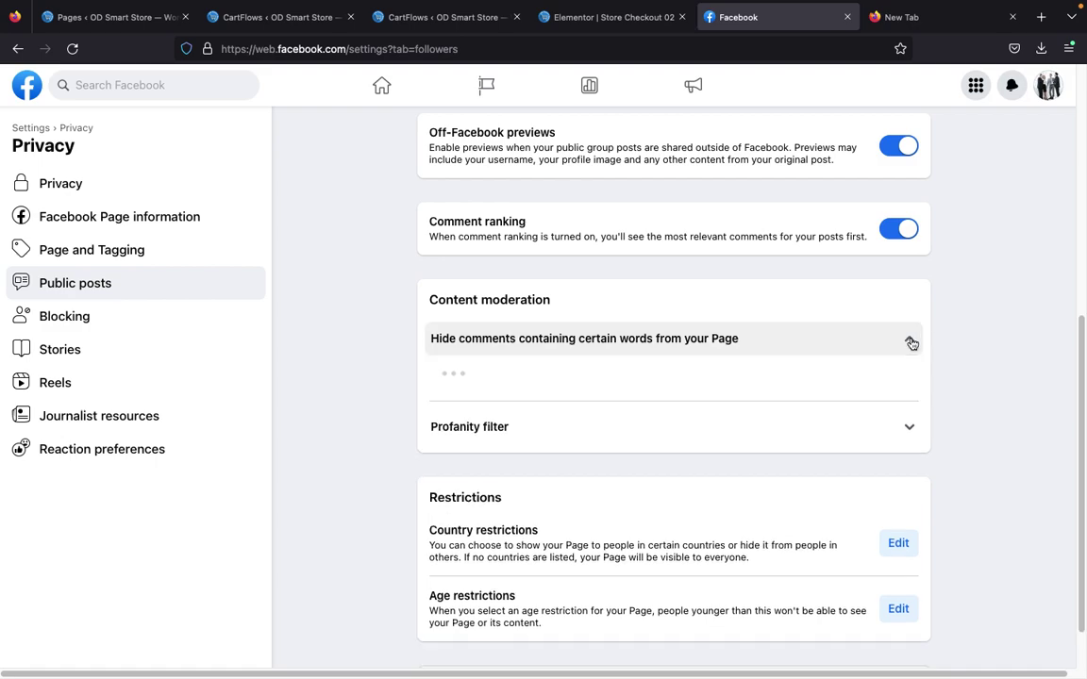
pyautogui.scroll(-1, 619, 417)
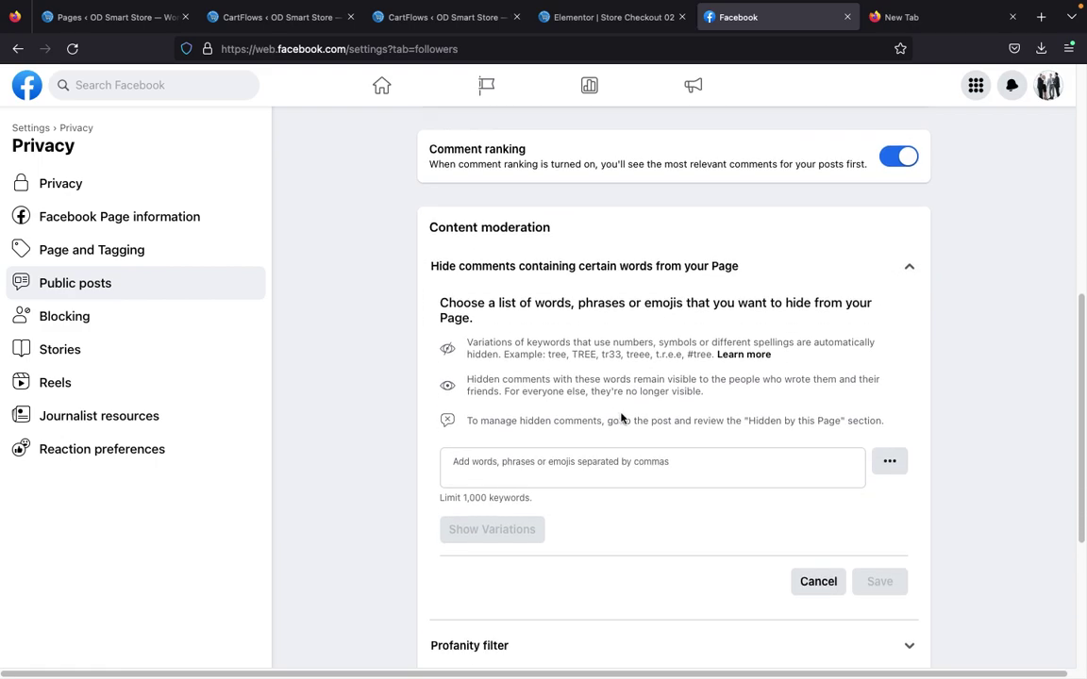
pyautogui.click(607, 463)
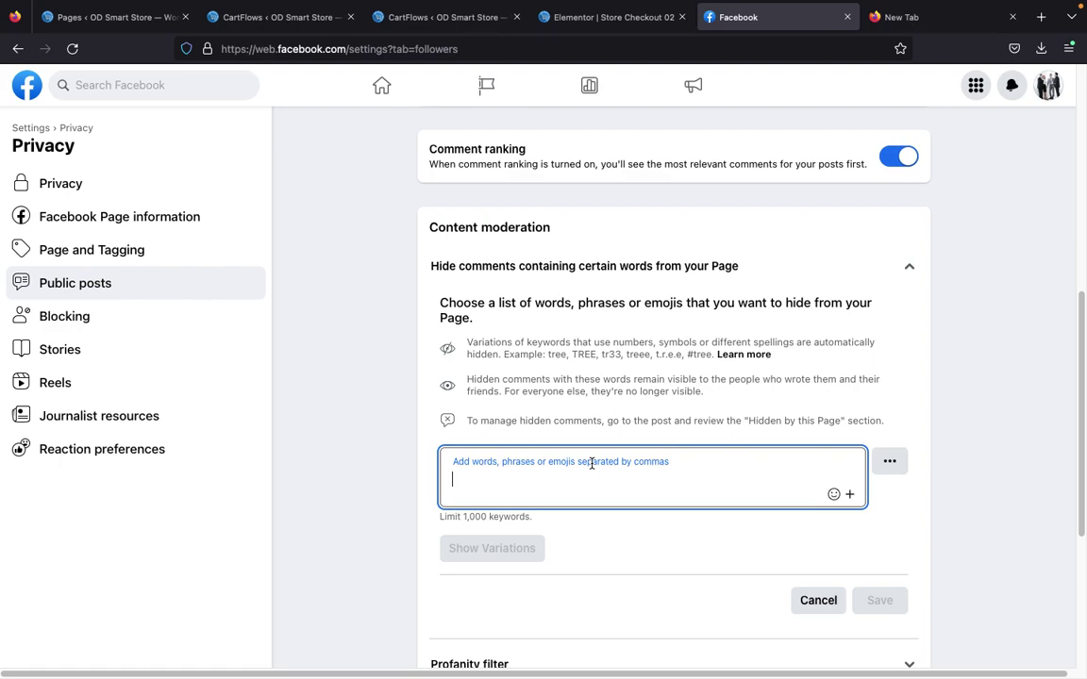
# Enter scam, sex, theif and hacker as four hidden-comment keyword chips.
pyautogui.write('scam')
pyautogui.press('Return')
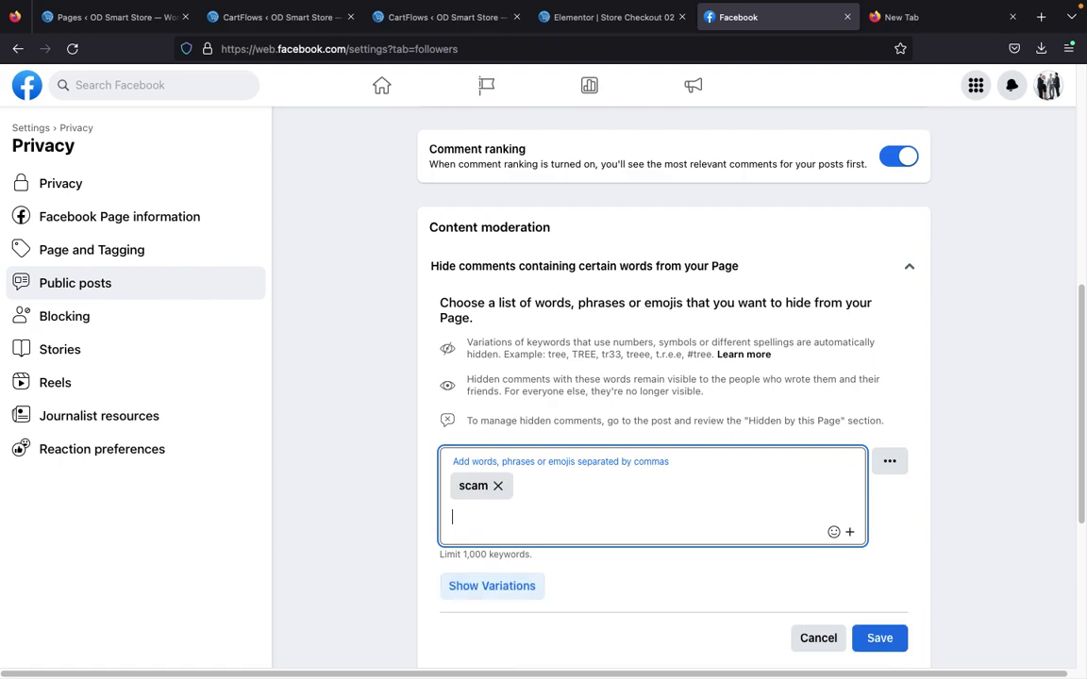
pyautogui.write('sex')
pyautogui.press('Return')
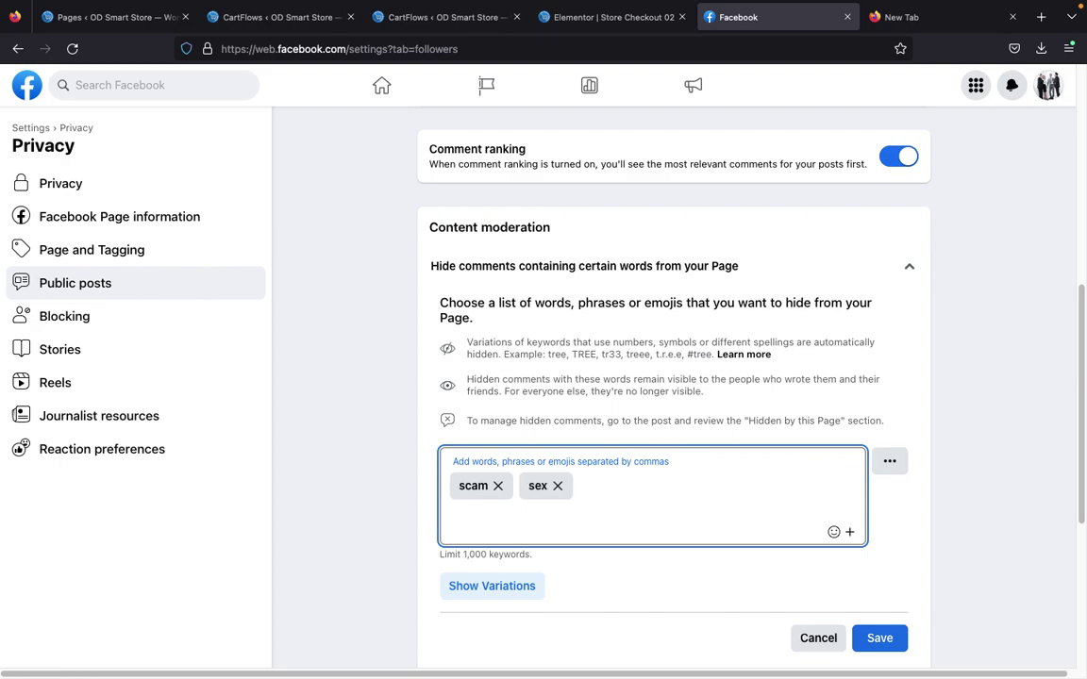
pyautogui.write('theif')
pyautogui.press('Return')
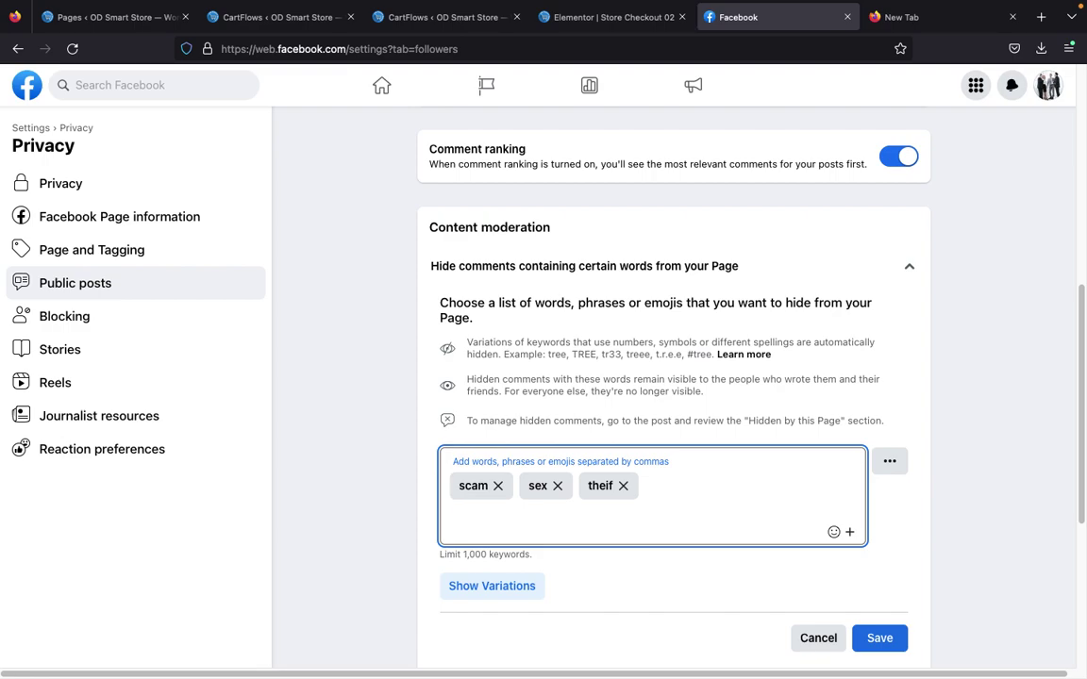
pyautogui.write('hacker')
pyautogui.press('Return')
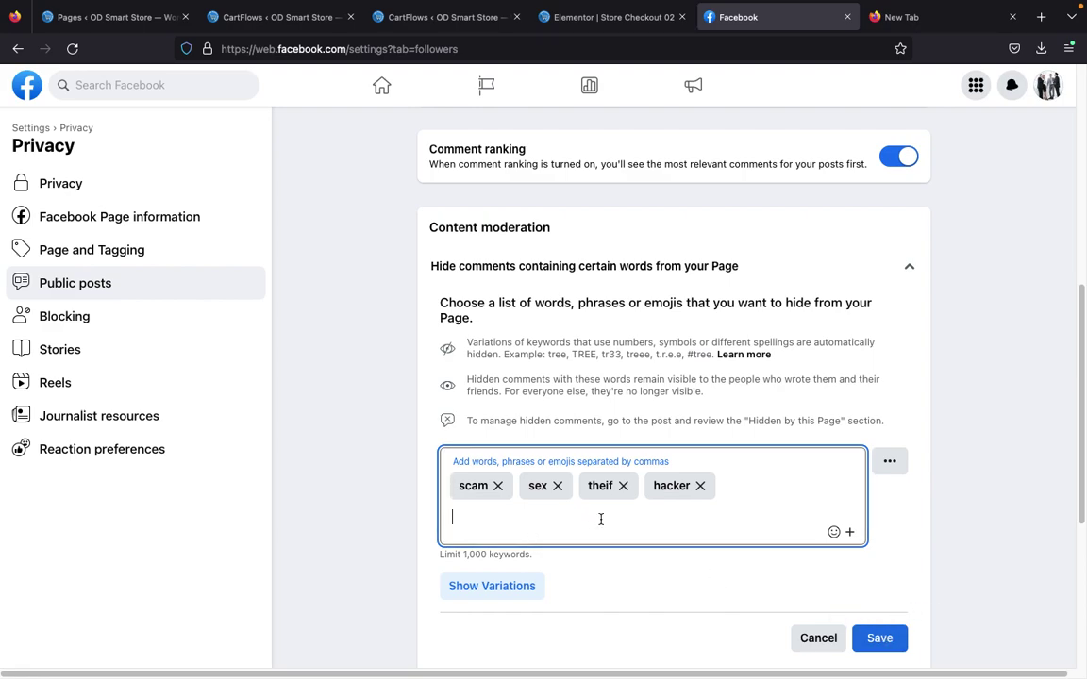
# Delete the hacker, theif, sex and scam keyword chips so the box is empty.
pyautogui.click(700, 486)
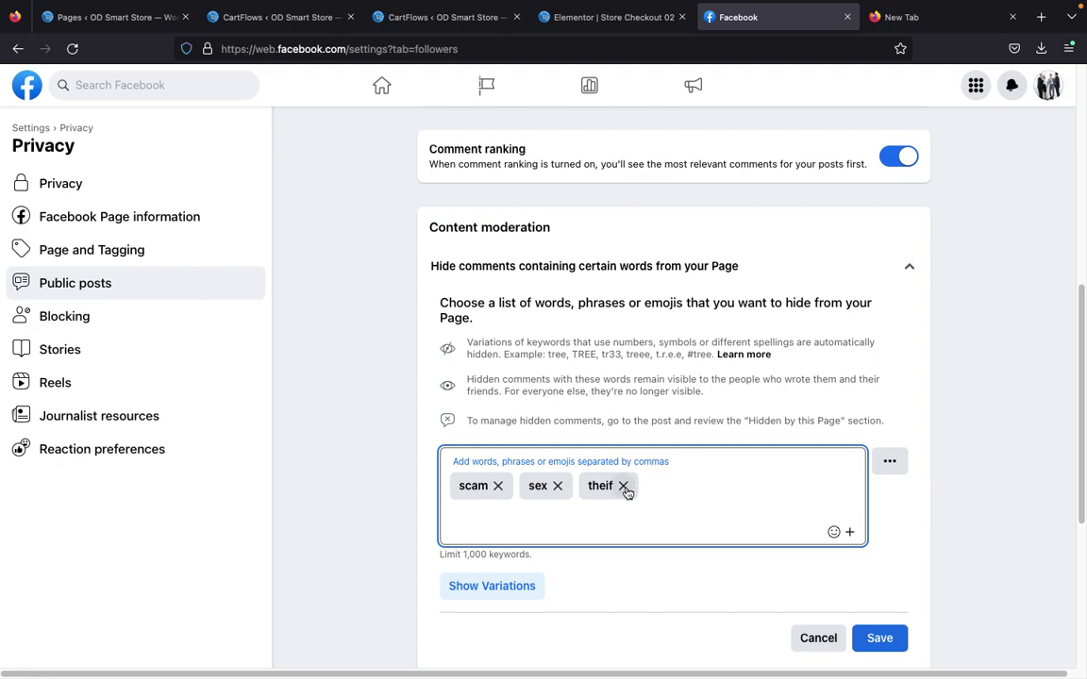
pyautogui.click(624, 486)
pyautogui.click(558, 486)
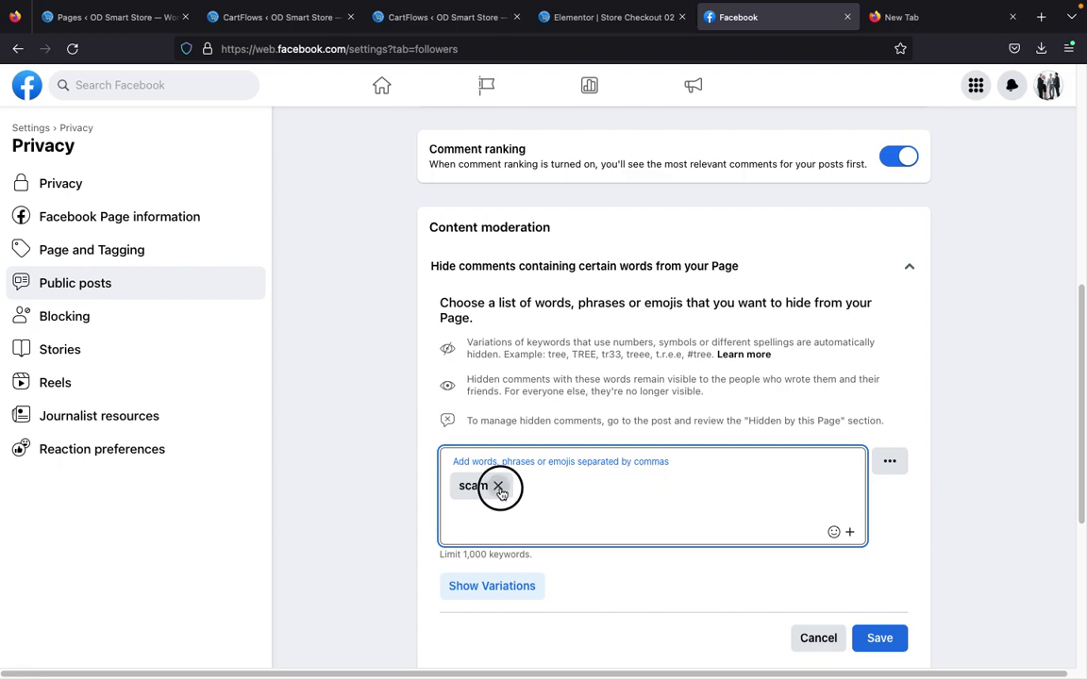
pyautogui.click(499, 487)
pyautogui.scroll(-1, 615, 449)
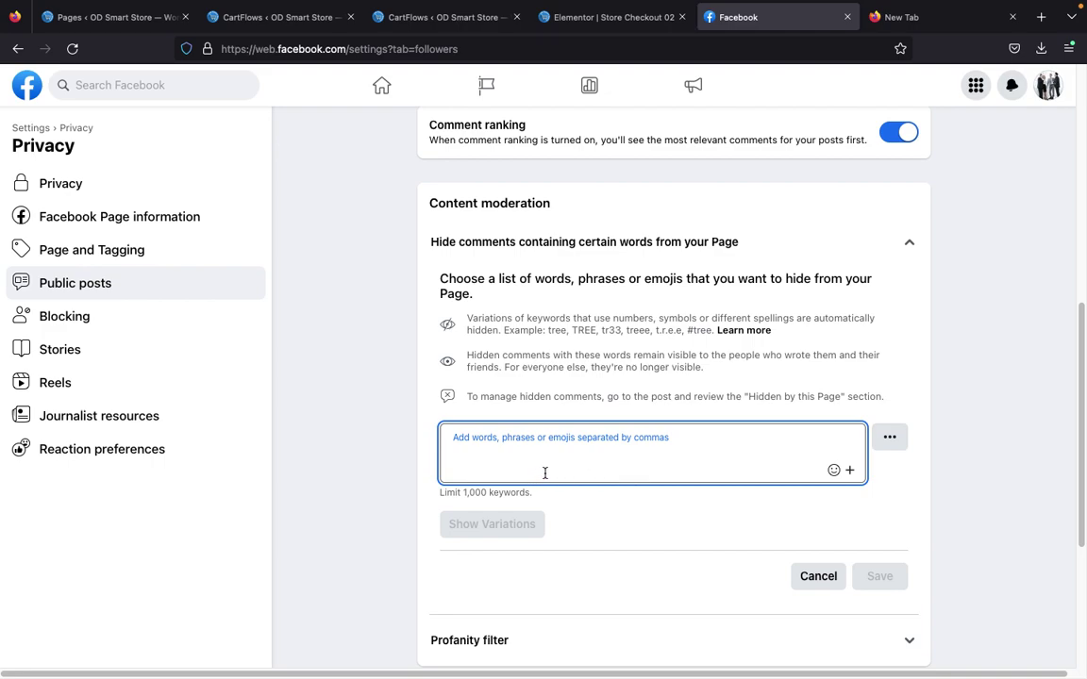
# Expand Profanity filter, switch it on then off, and cancel so nothing is saved.
pyautogui.click(715, 468)
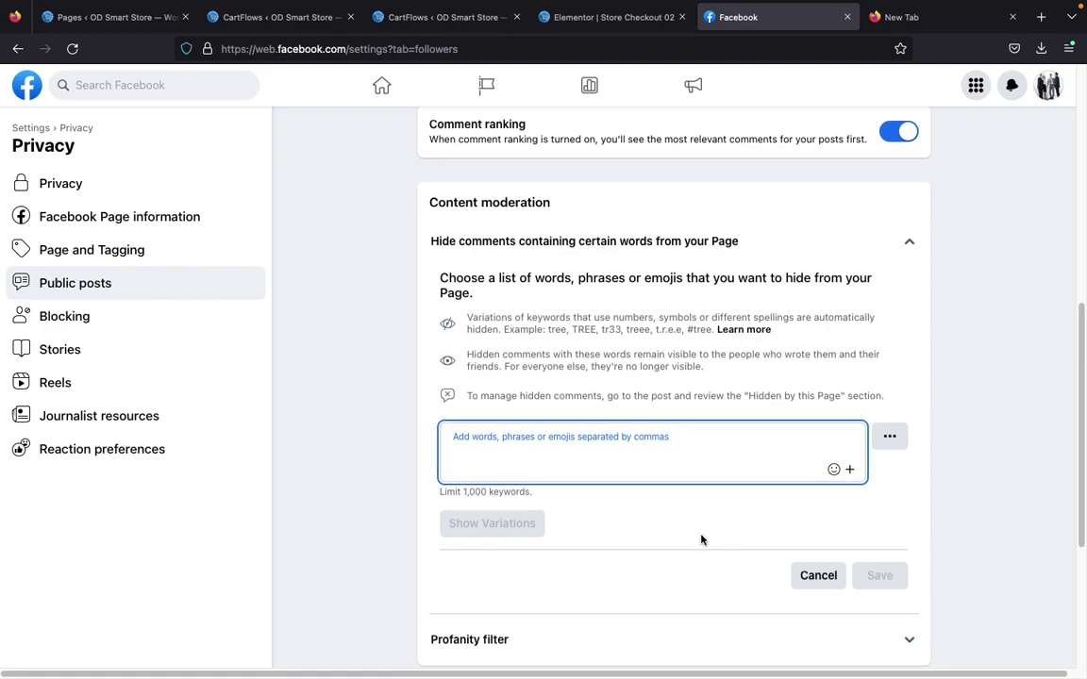
pyautogui.scroll(-3, 699, 536)
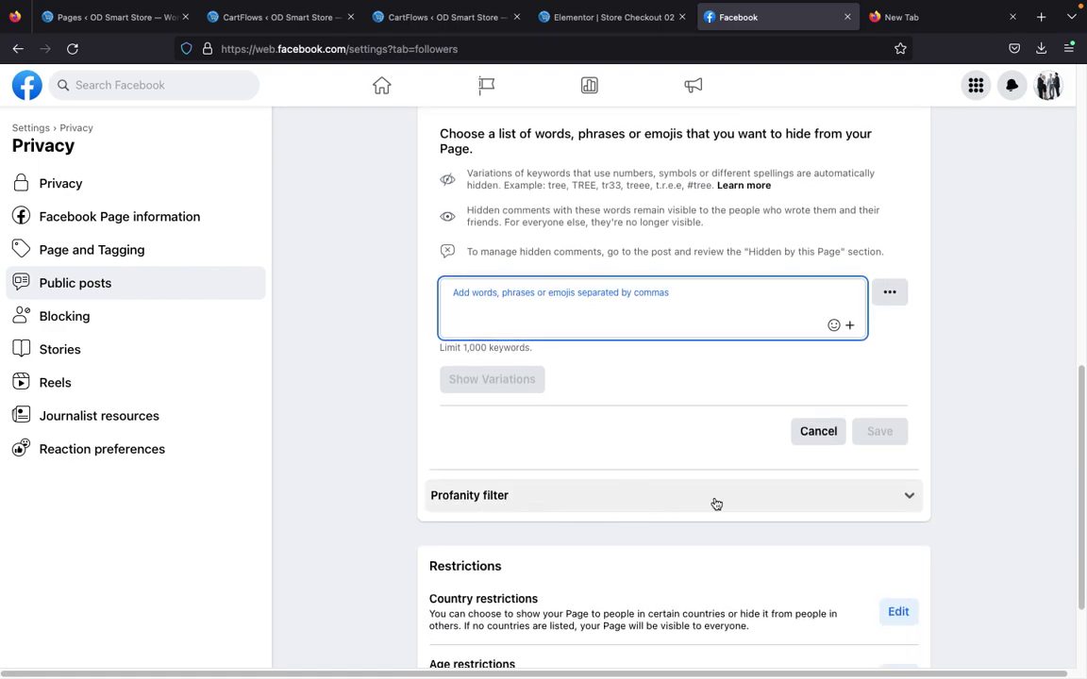
pyautogui.click(912, 502)
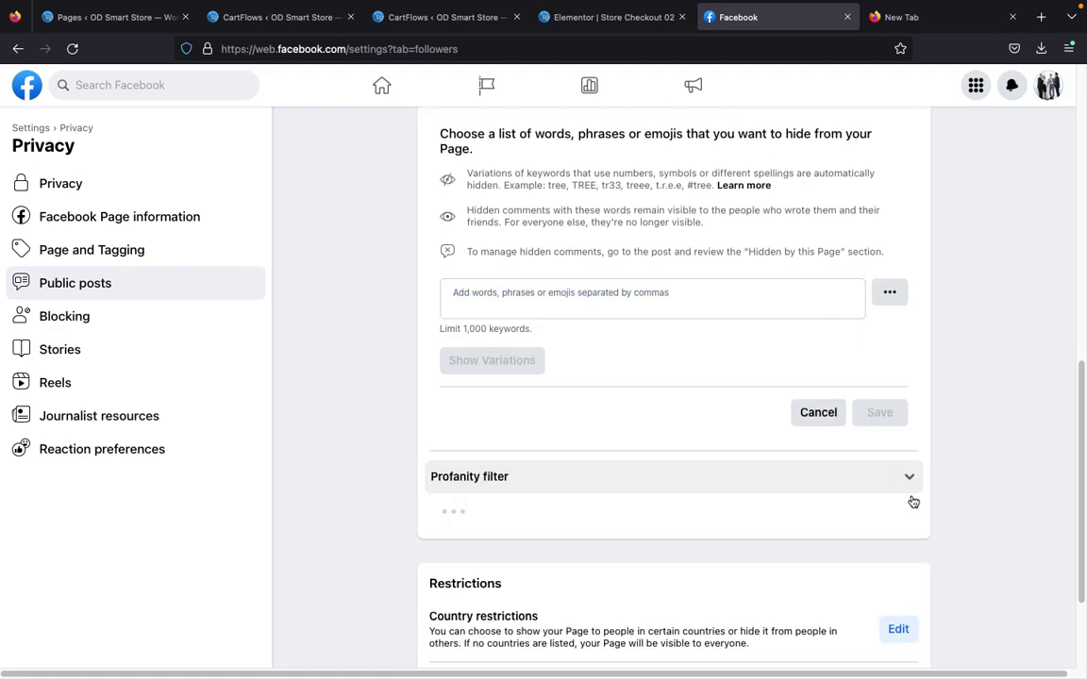
pyautogui.scroll(-3, 701, 528)
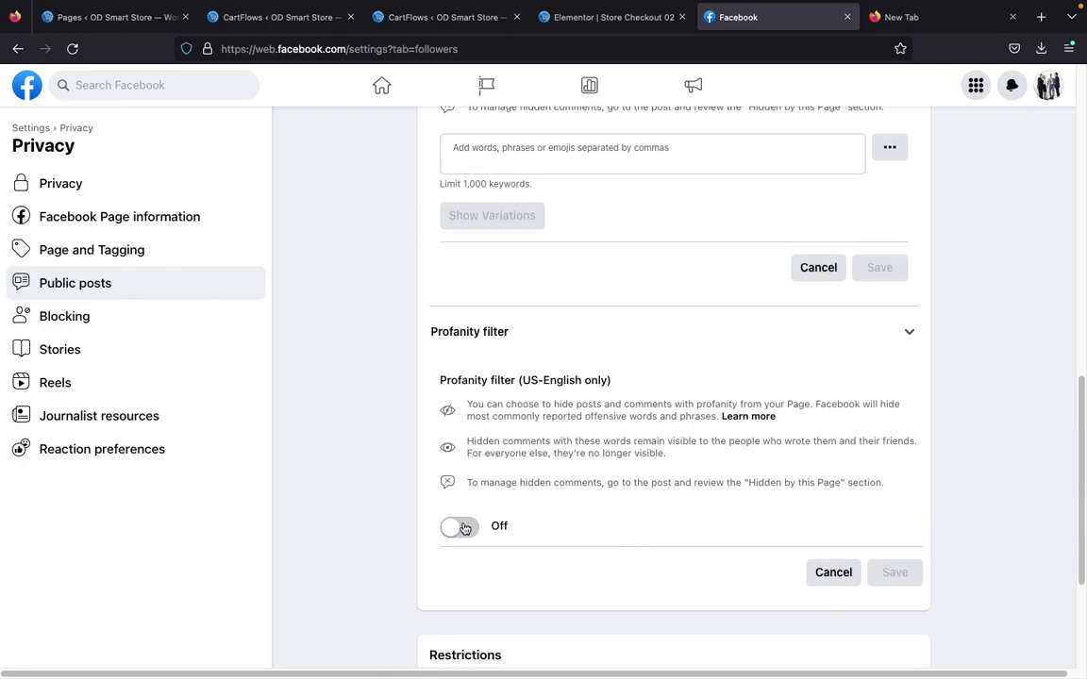
pyautogui.click(462, 529)
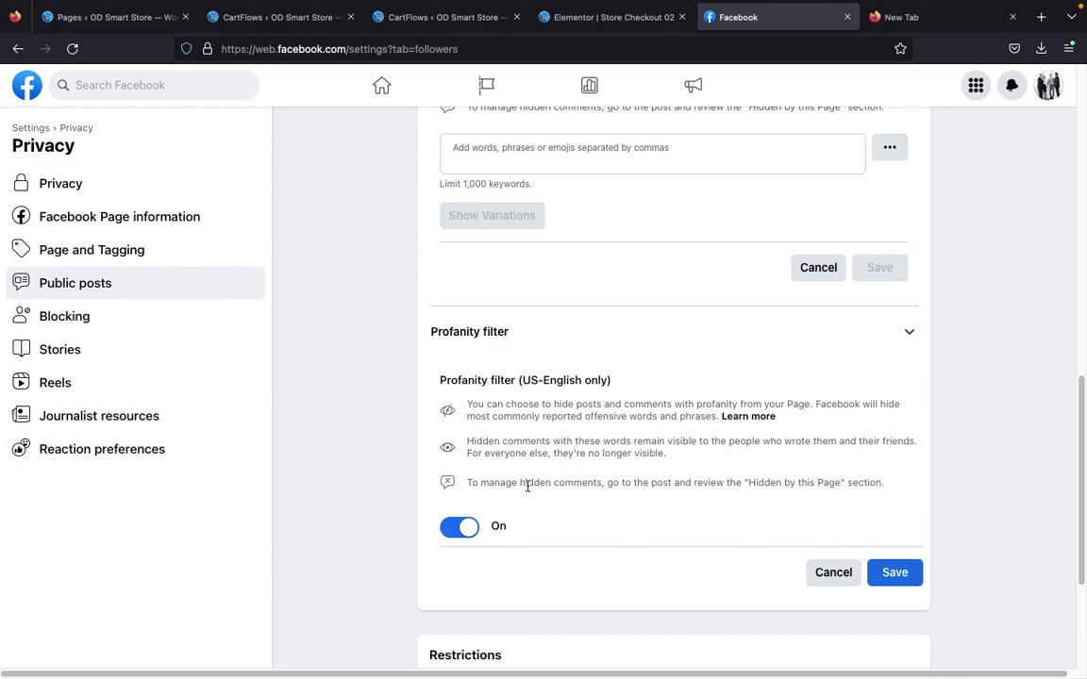
pyautogui.click(461, 529)
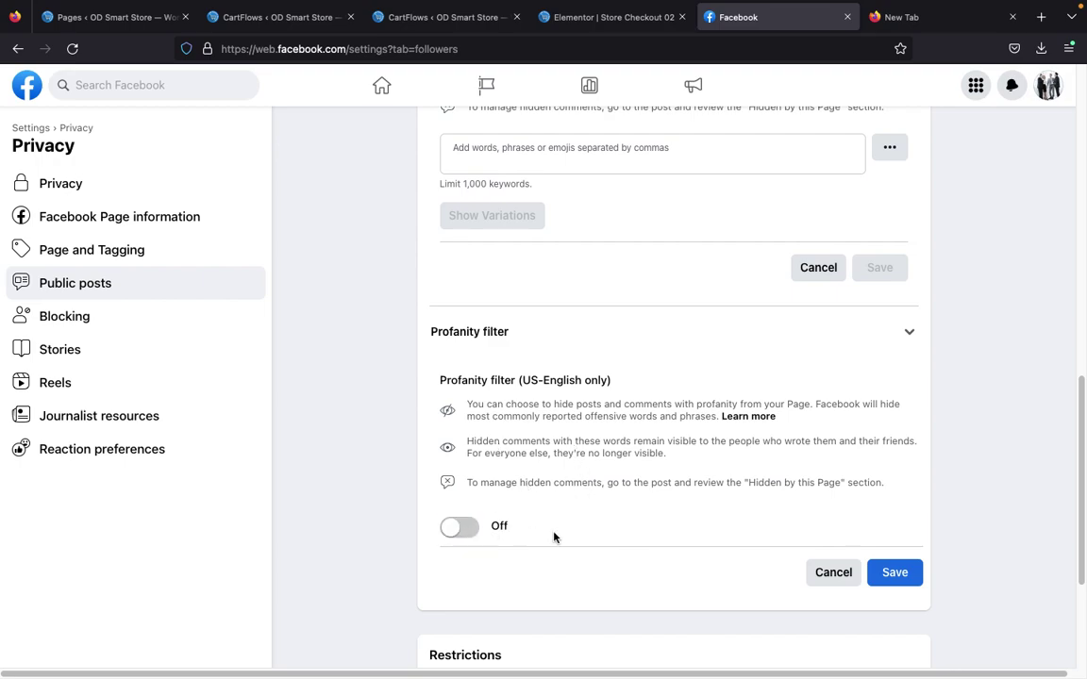
pyautogui.click(840, 576)
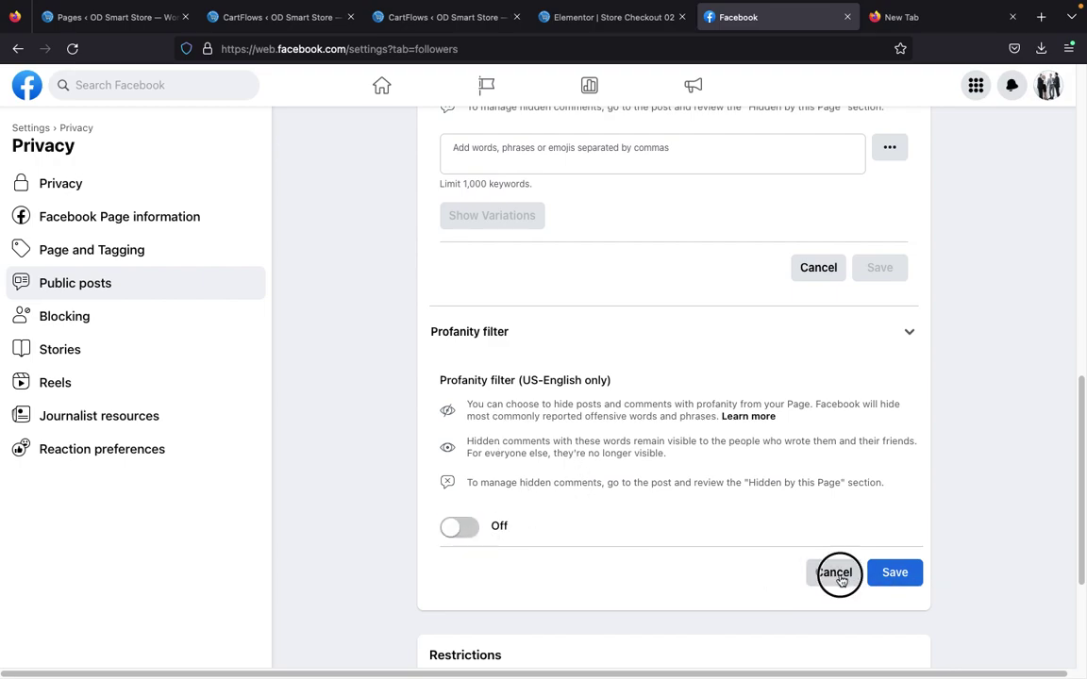
pyautogui.scroll(5, 722, 434)
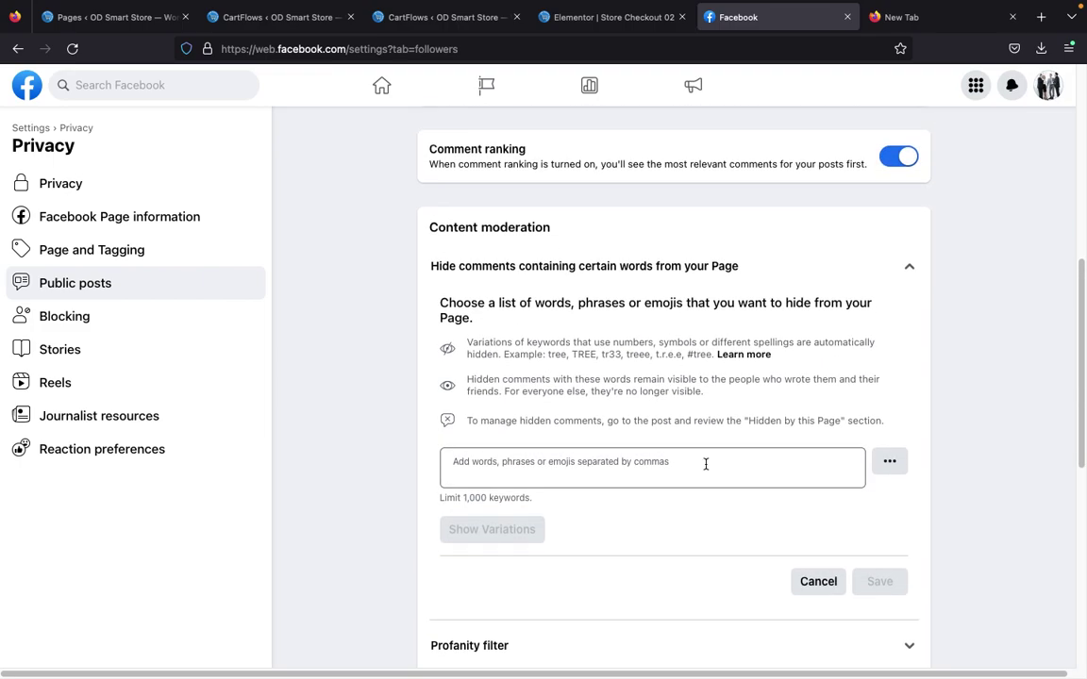
pyautogui.scroll(1, 827, 449)
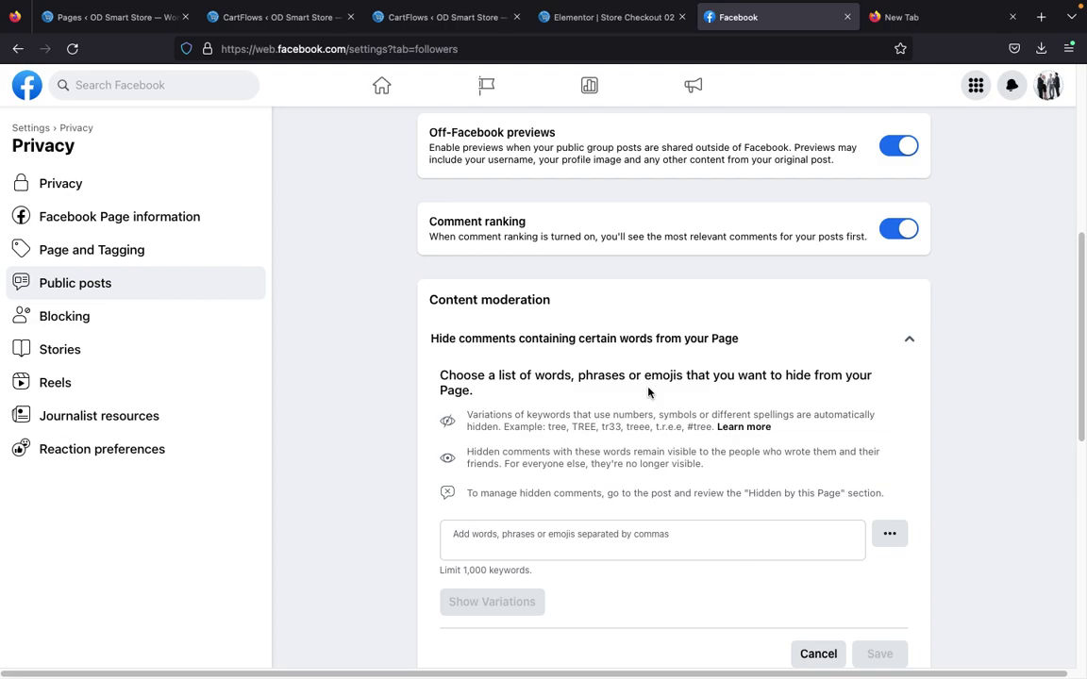
pyautogui.click(570, 539)
pyautogui.write('s3x')
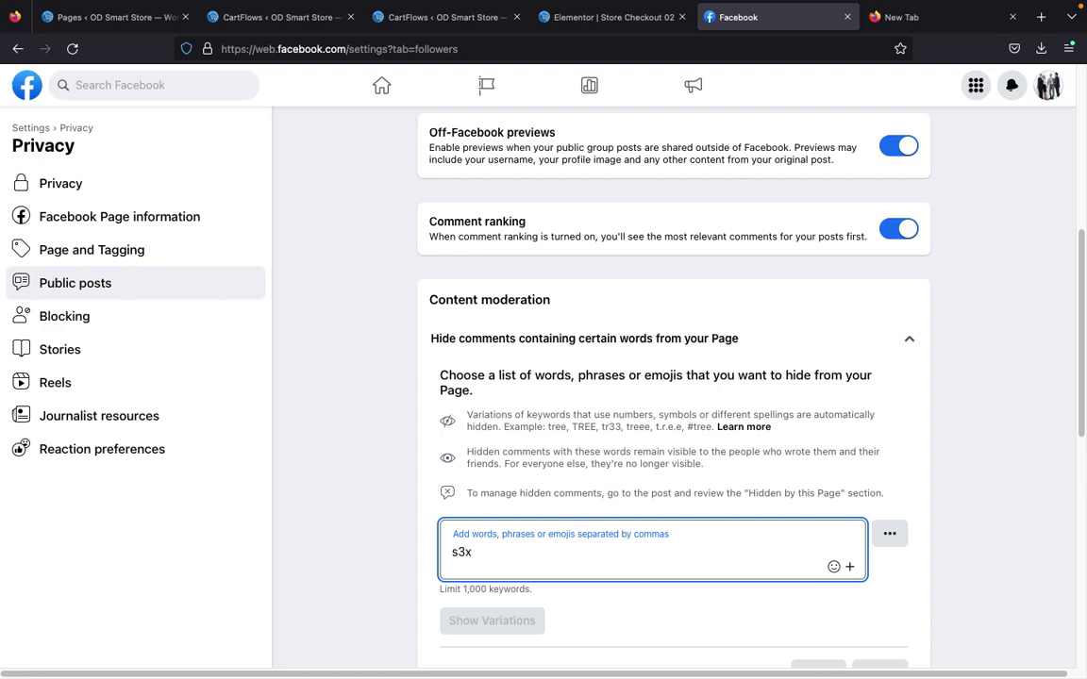
pyautogui.press('Return')
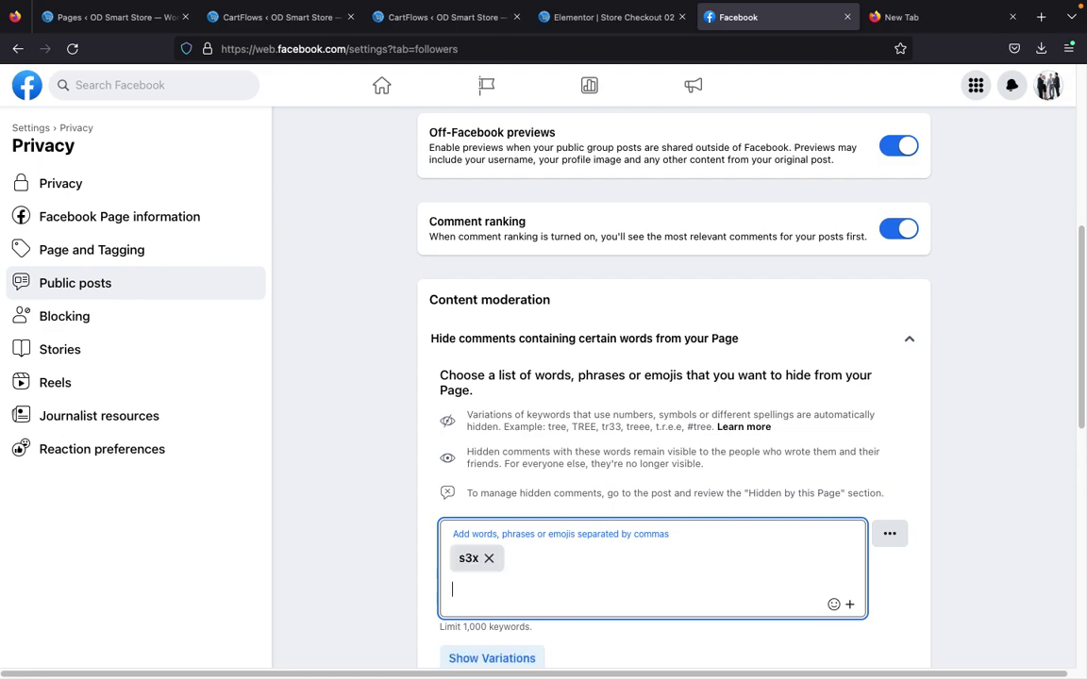
pyautogui.write('sta')
pyautogui.press('BackSpace')
pyautogui.write('3')
pyautogui.write('a')
pyautogui.press('BackSpace')
pyautogui.press('BackSpace')
pyautogui.write('3a')
pyautogui.press('BackSpace')
pyautogui.press('BackSpace')
pyautogui.press('BackSpace')
pyautogui.press('BackSpace')
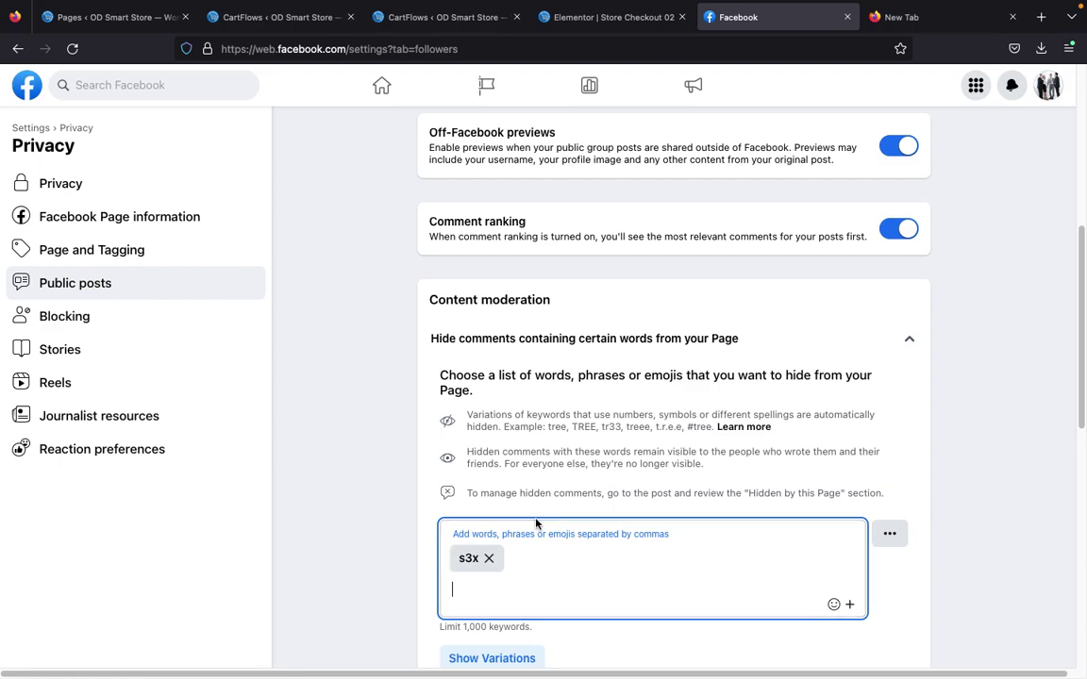
pyautogui.click(489, 559)
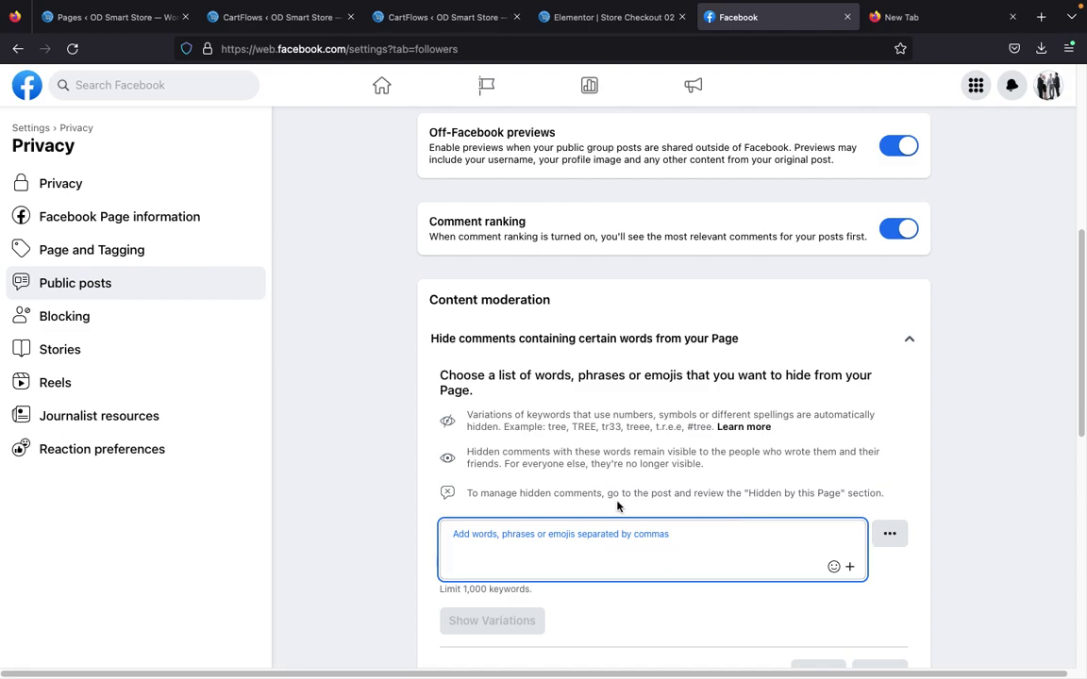
# Return to the Facebook home feed using the Facebook logo.
pyautogui.scroll(5, 672, 493)
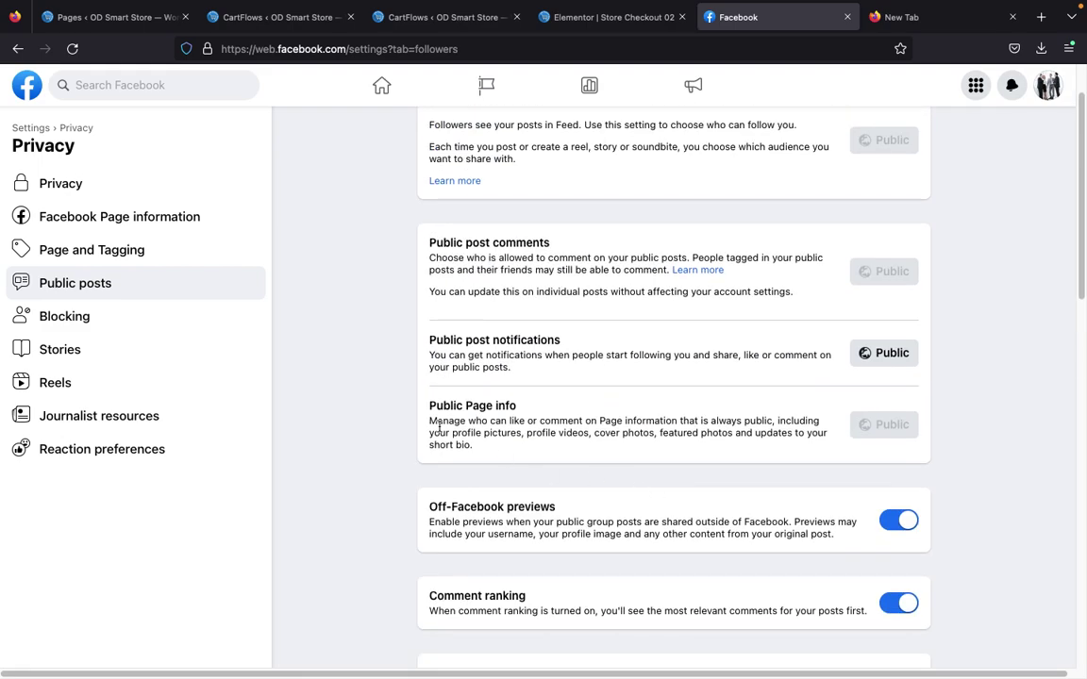
pyautogui.click(31, 88)
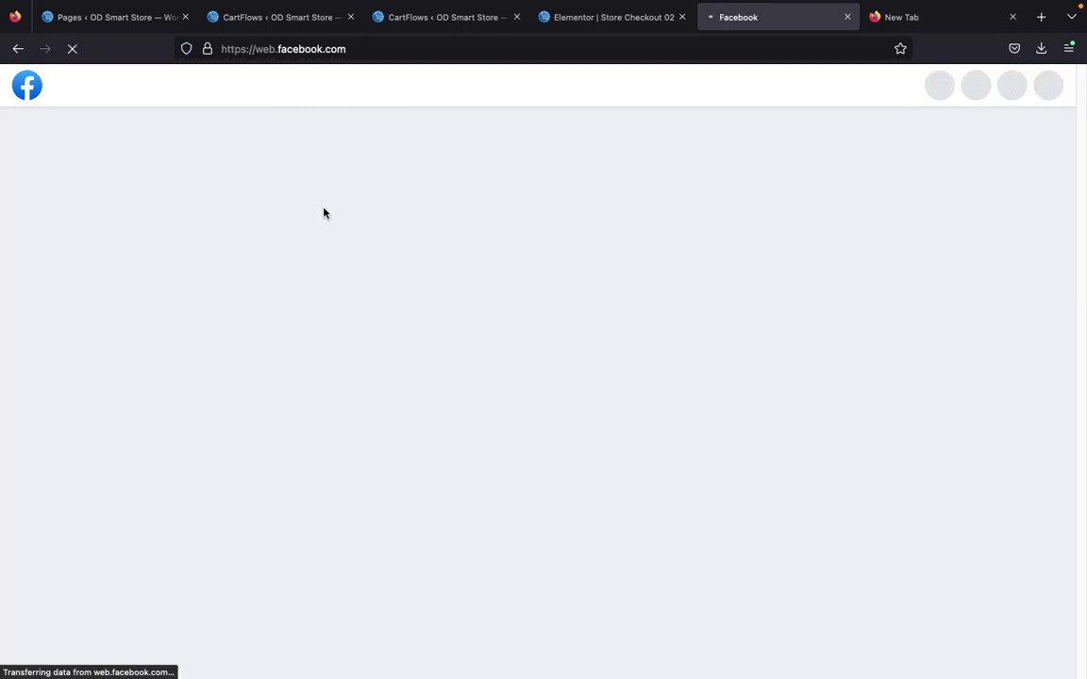